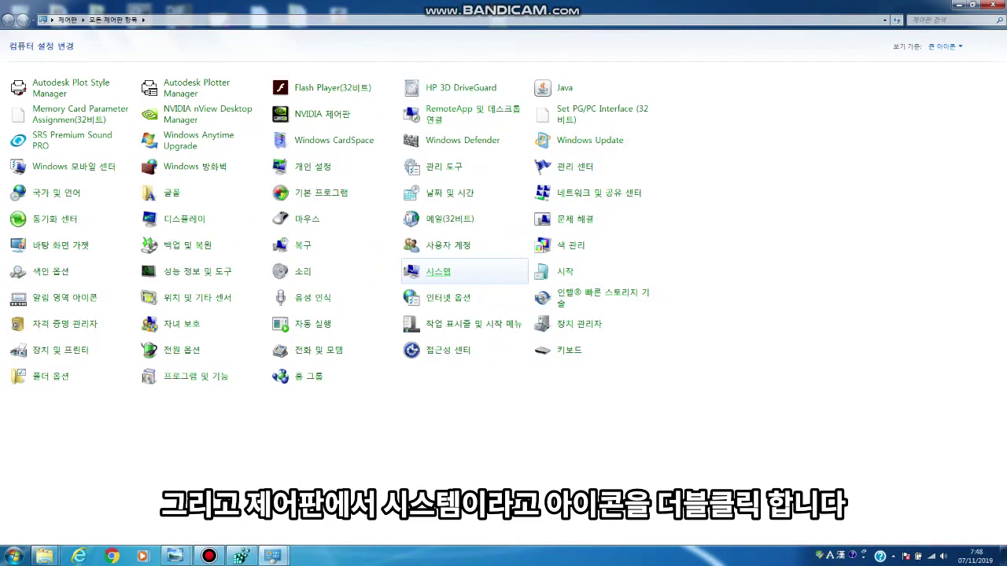
- Check the computer name in the system's computer name/domain change settings, and close the dialogs without changing it
double_click(438, 271)
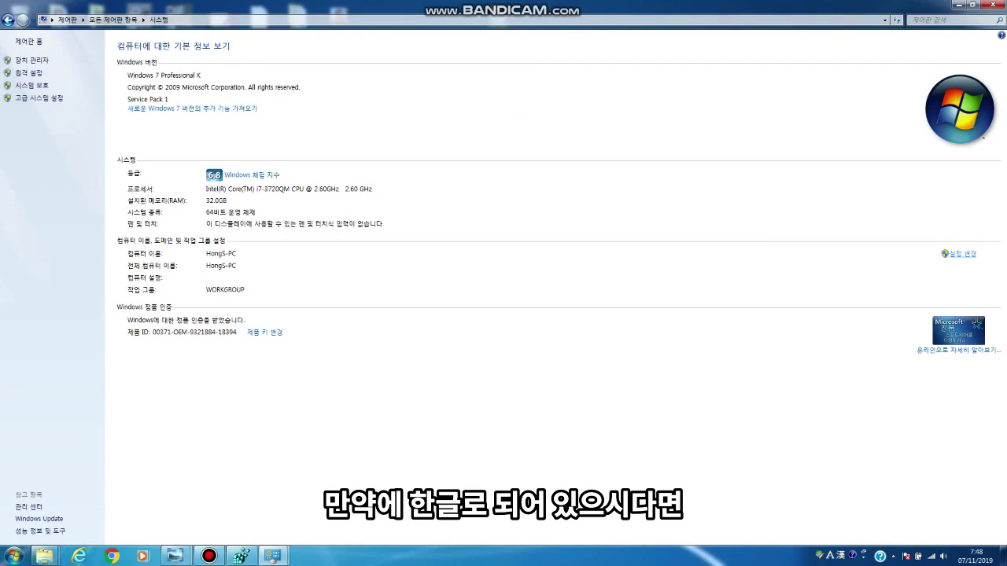
click(959, 254)
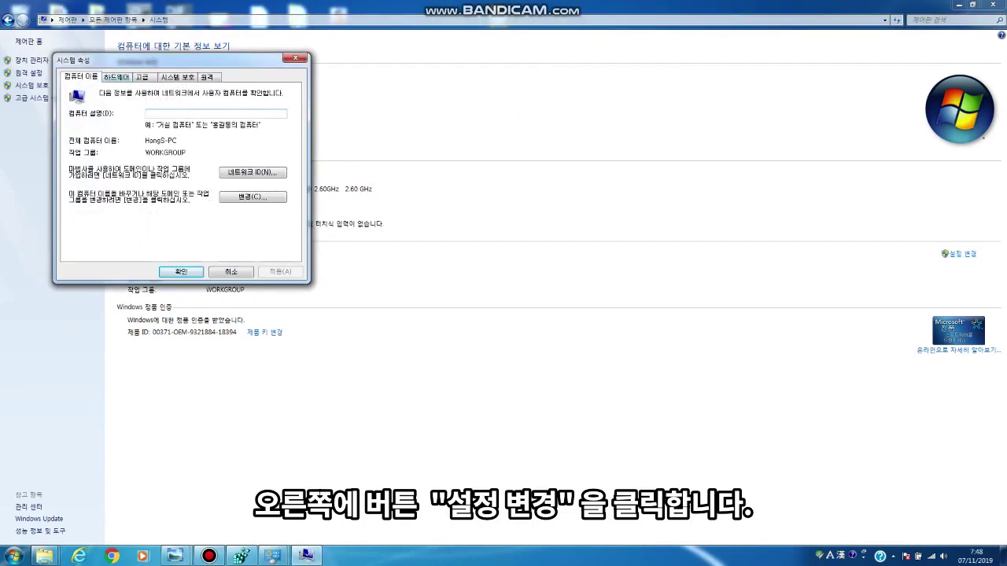
click(253, 197)
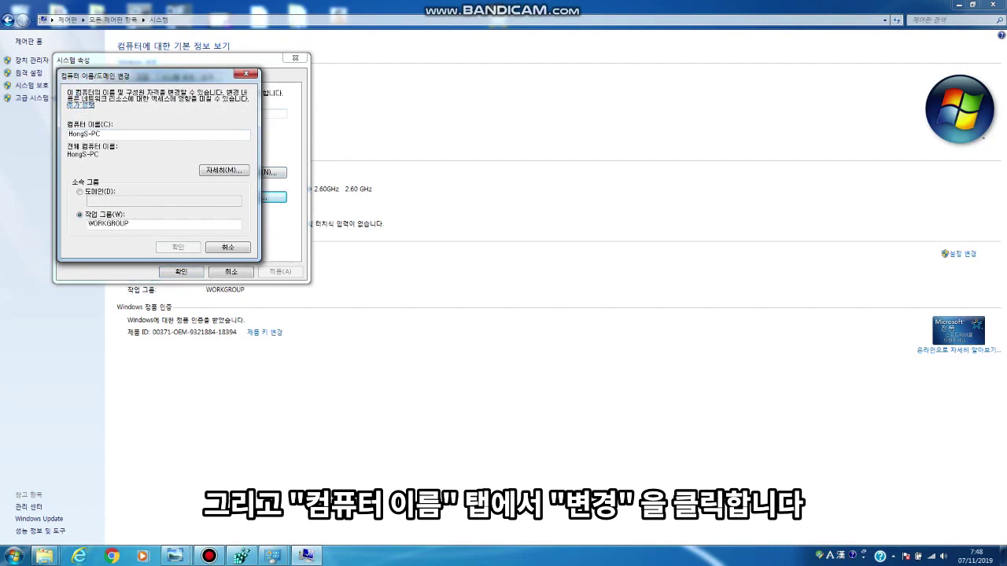
drag(97, 134, 67, 134)
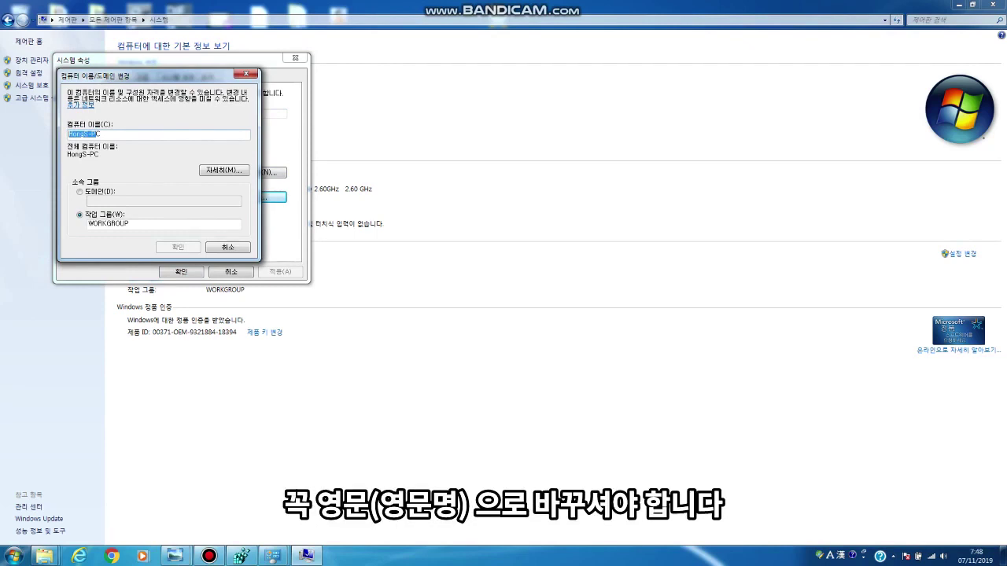
click(245, 74)
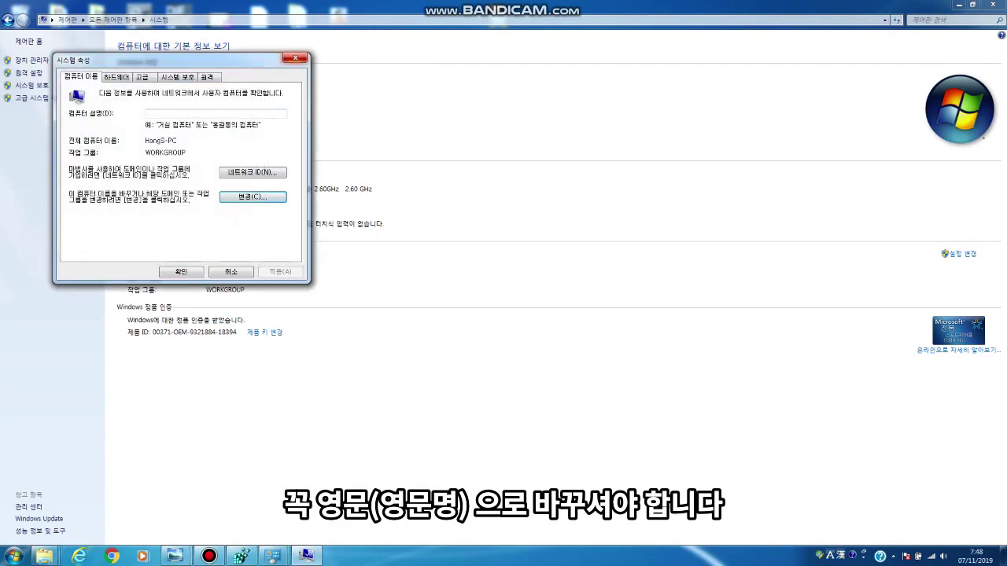
click(295, 57)
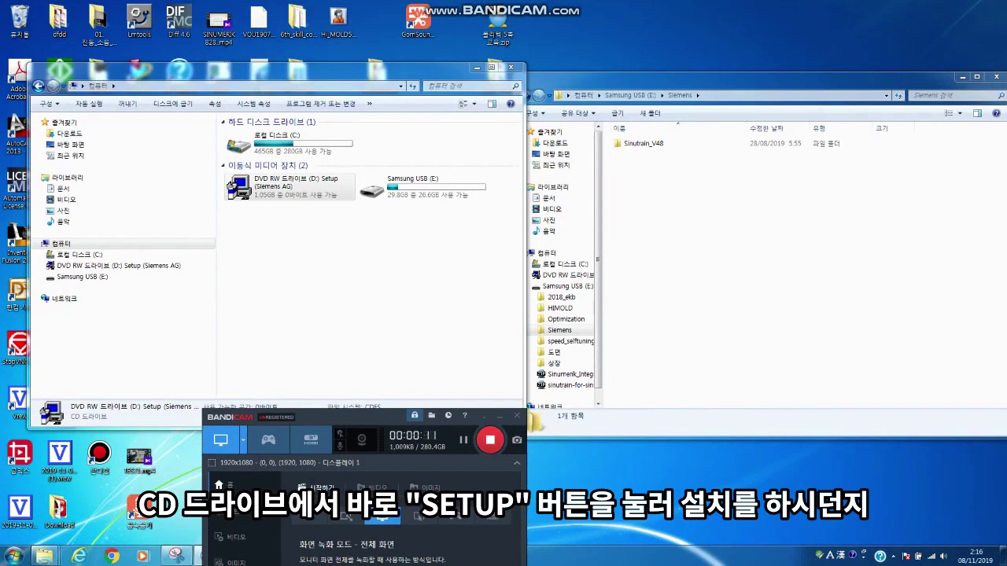
- Copy the Sinutrain_V48 folder from the Siemens folder on the USB drive to the root of local disk C:
click(236, 189)
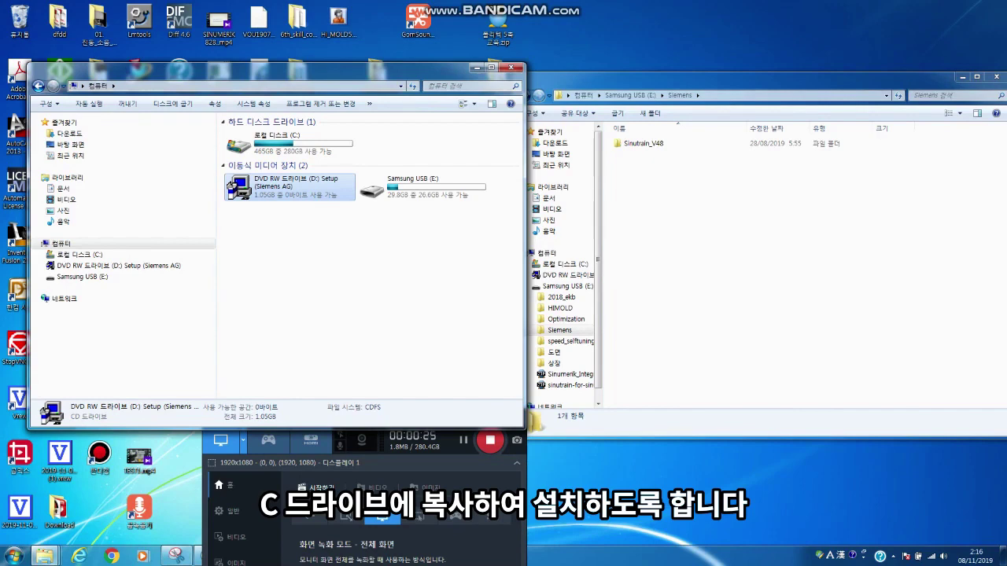
click(643, 143)
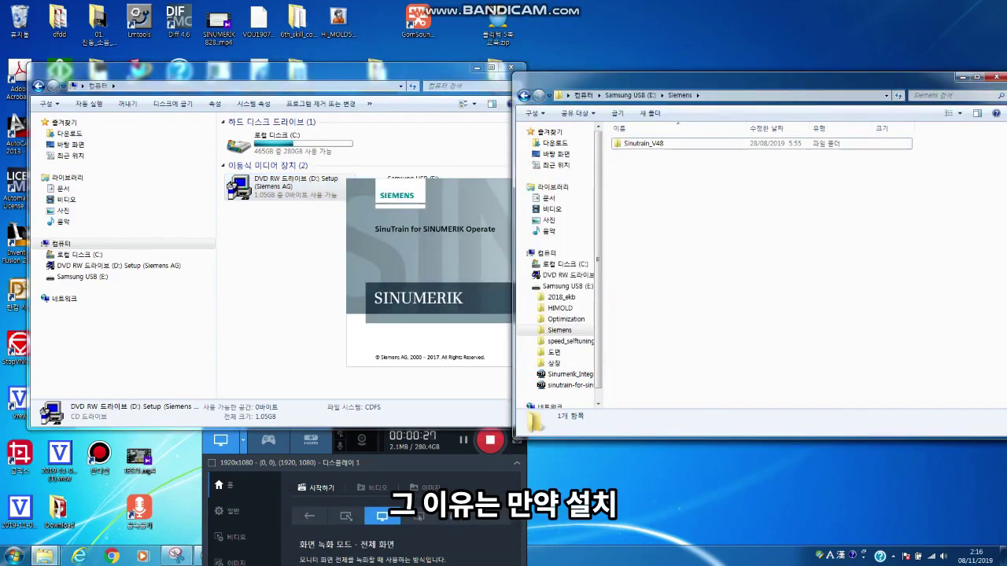
drag(739, 78, 749, 78)
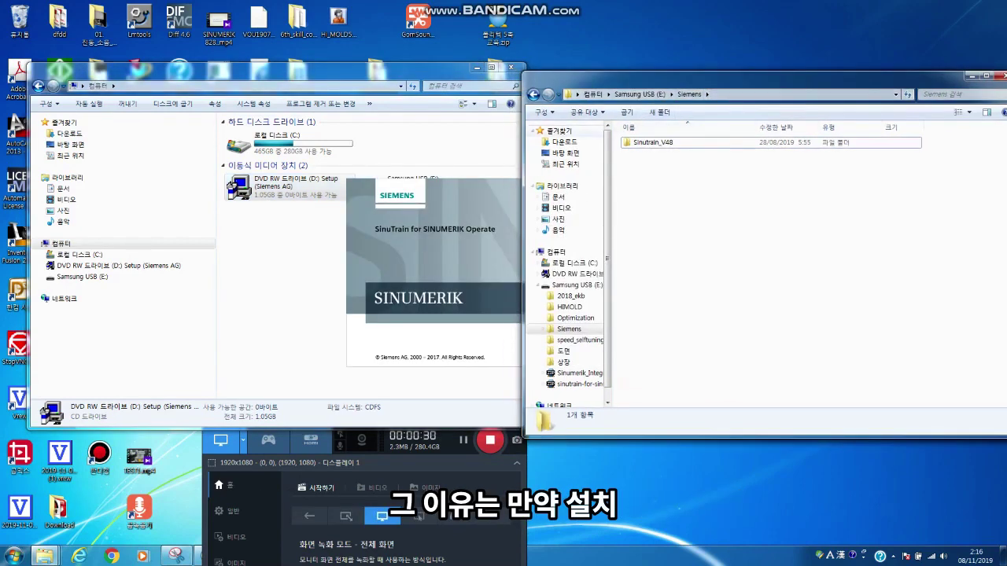
click(79, 254)
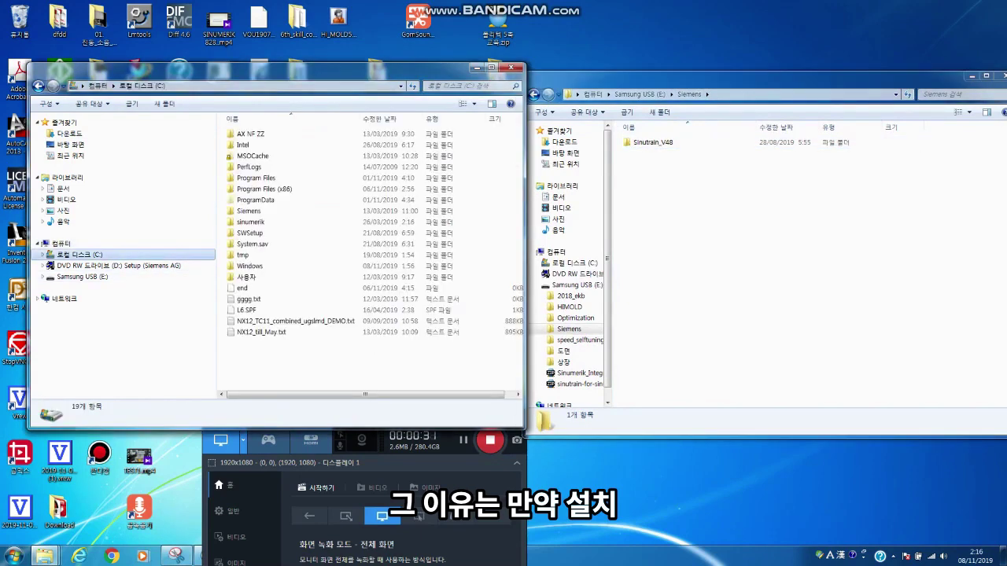
drag(278, 71, 302, 71)
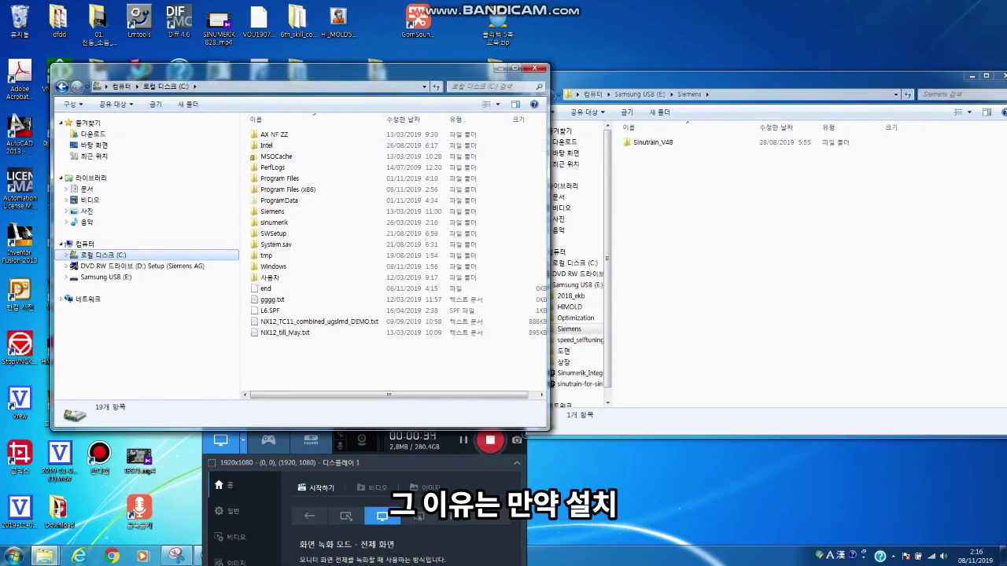
click(740, 79)
click(653, 142)
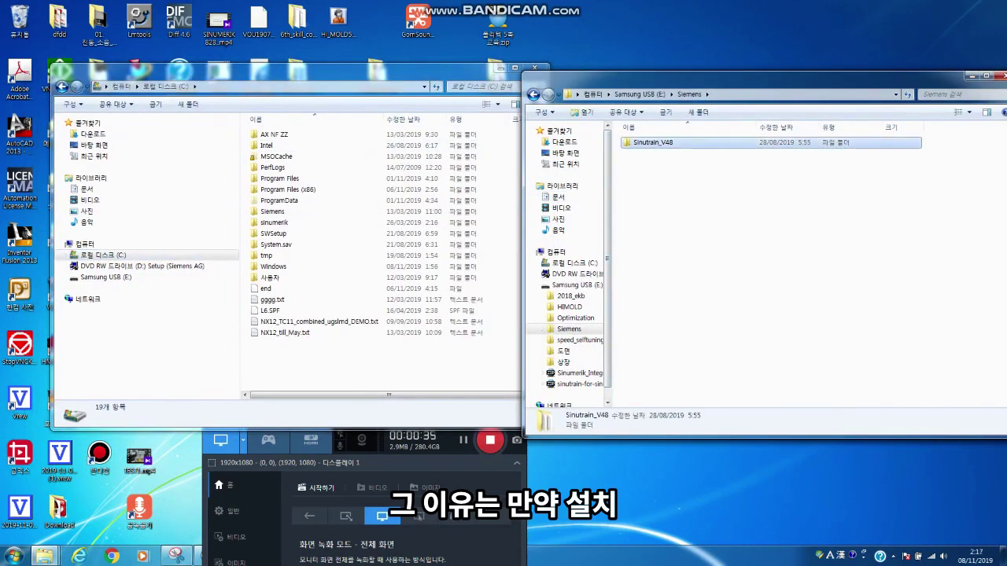
drag(739, 77, 705, 81)
drag(619, 147, 304, 370)
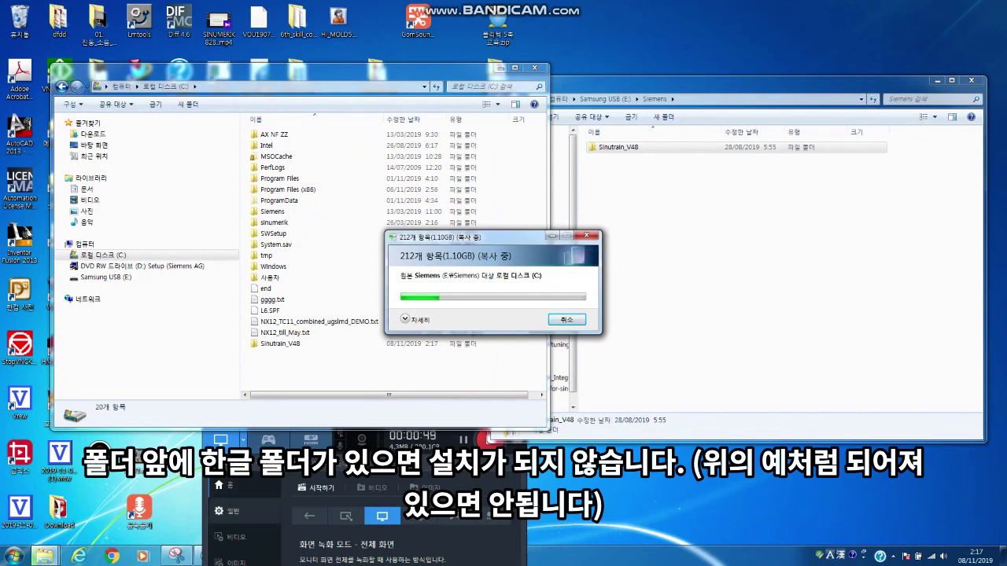
- Bring up the captured image of an example SinuTrain install path containing a Korean-named folder
click(178, 556)
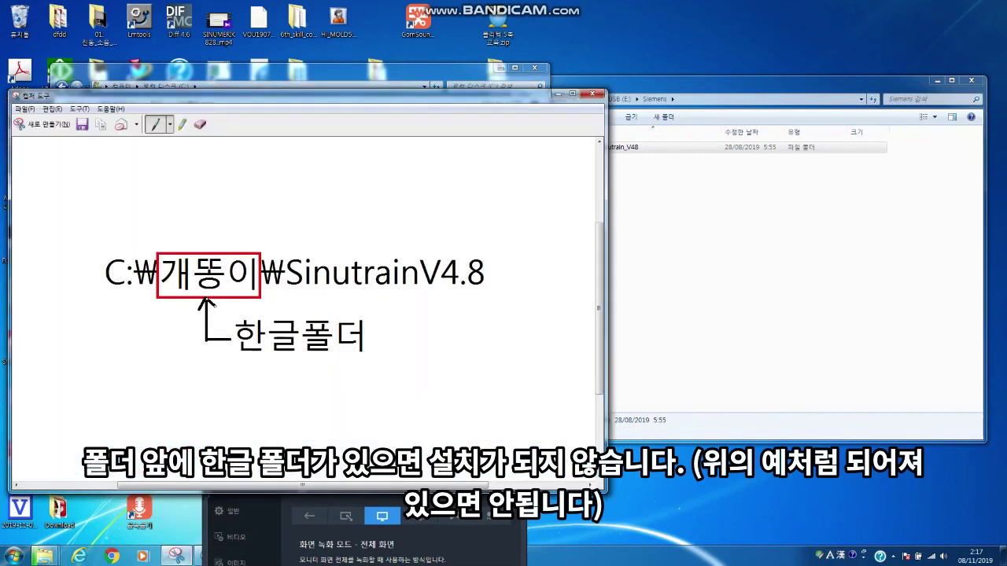
drag(307, 95, 425, 100)
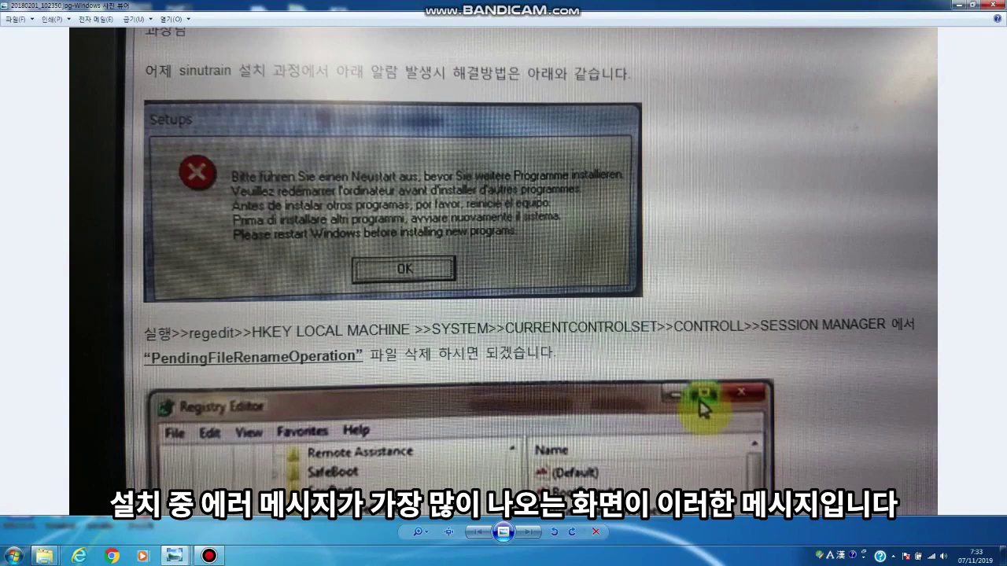
- Examine the multilingual Setups error message in the photo 20180201_102350.jpg closely, and close the photo
scroll(503, 271, up, 4)
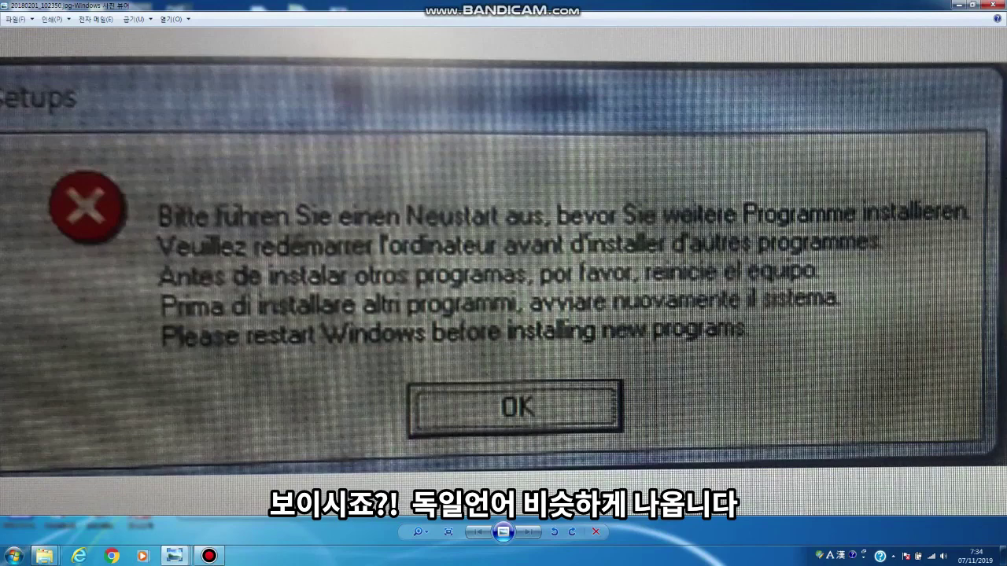
scroll(503, 272, down, 1)
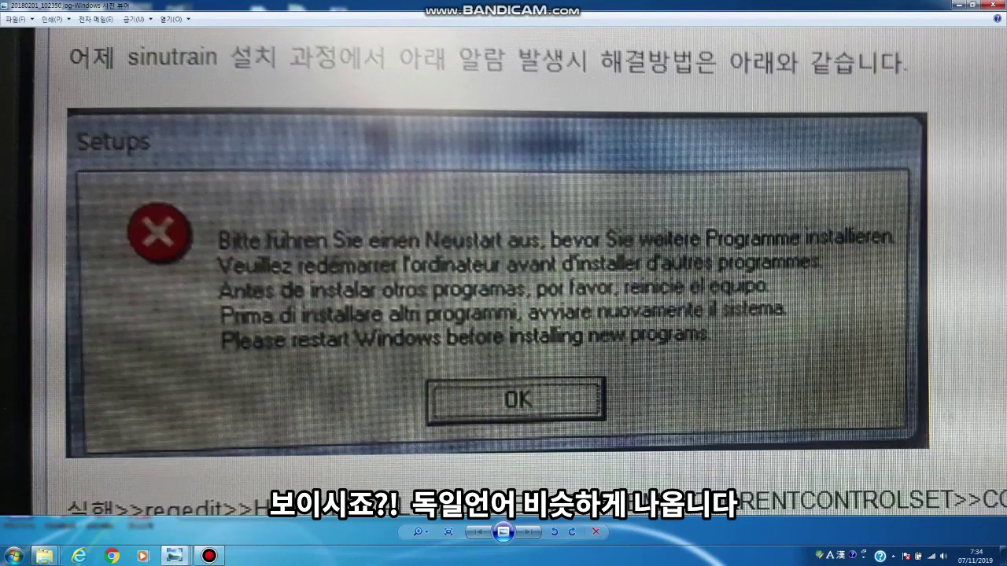
scroll(503, 272, up, 1)
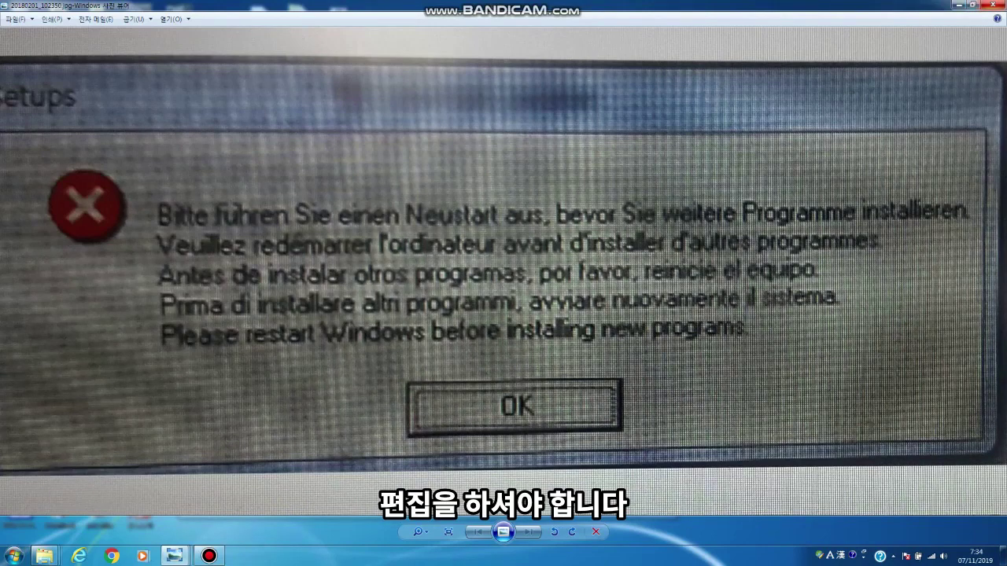
click(992, 4)
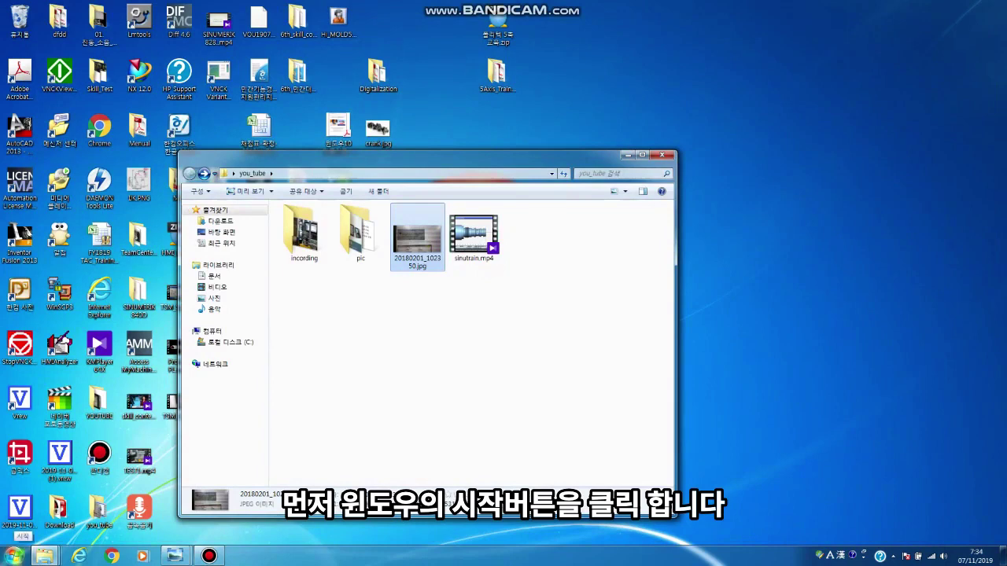
- Search for and launch the Registry Editor with regedit, and maximize its window
click(14, 555)
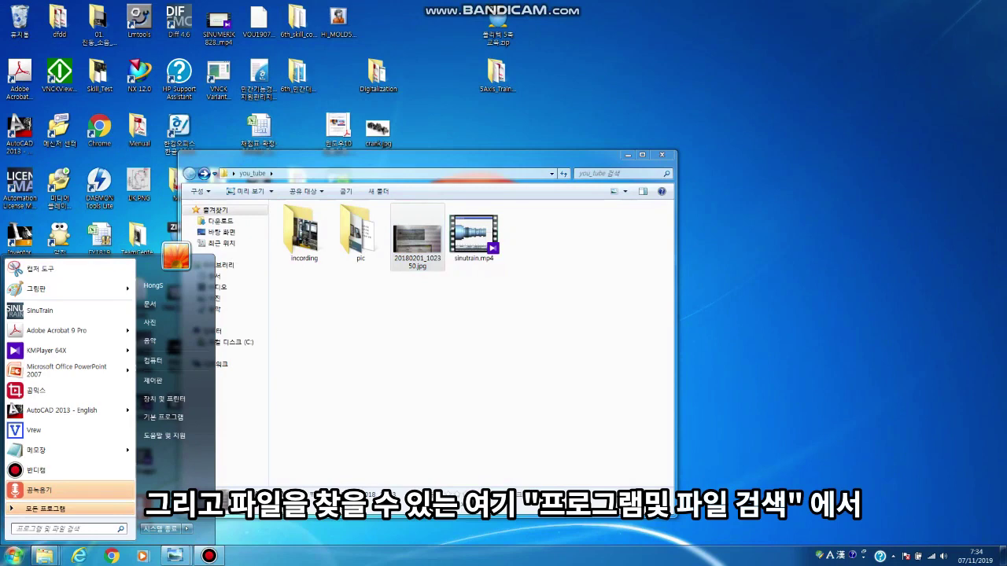
click(65, 529)
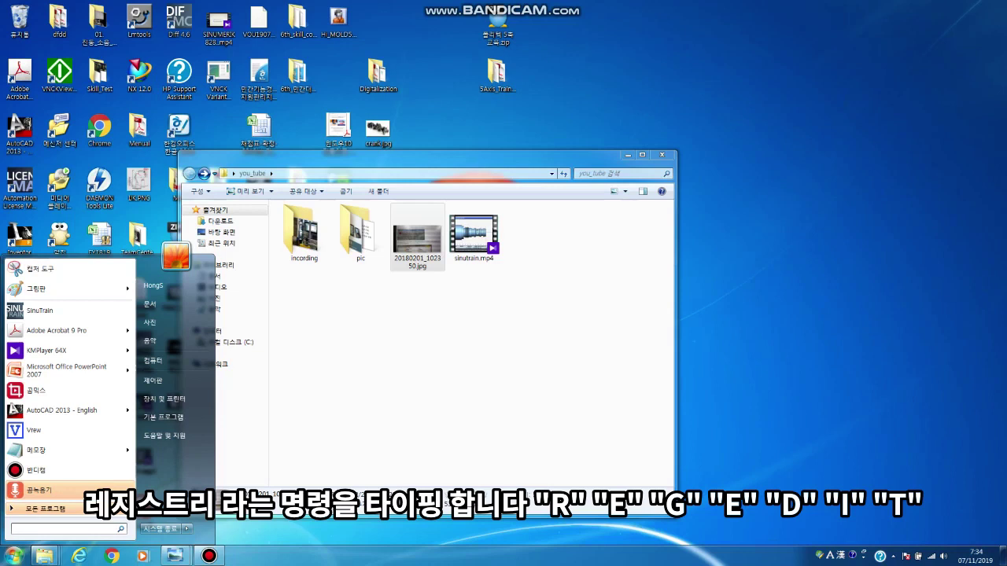
text(r)
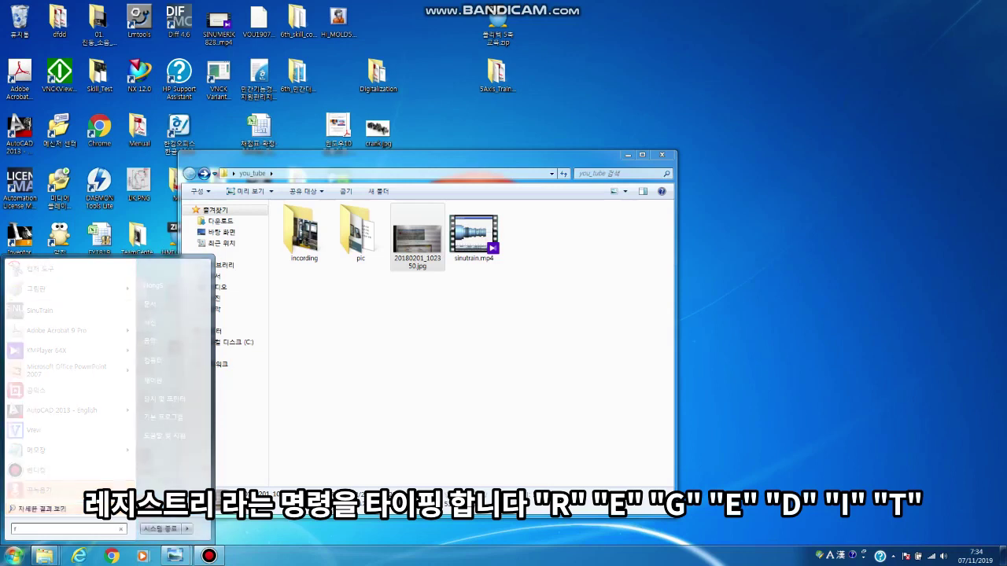
text(eg)
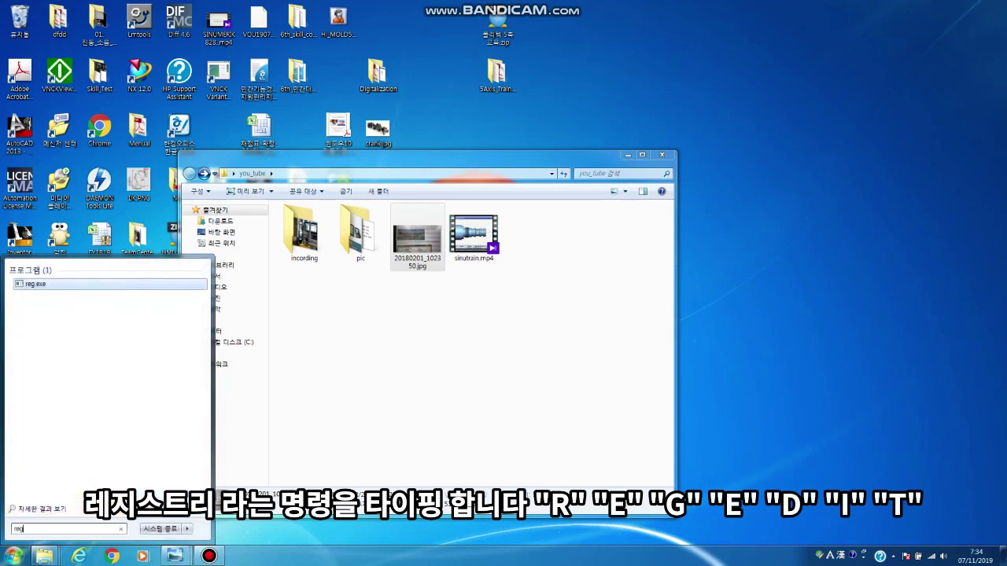
text(ed)
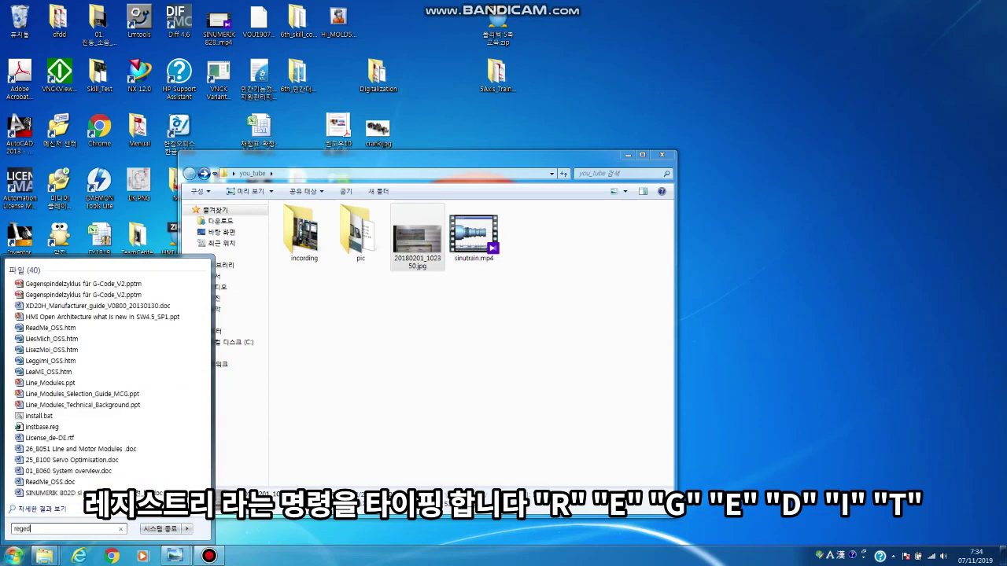
text(it)
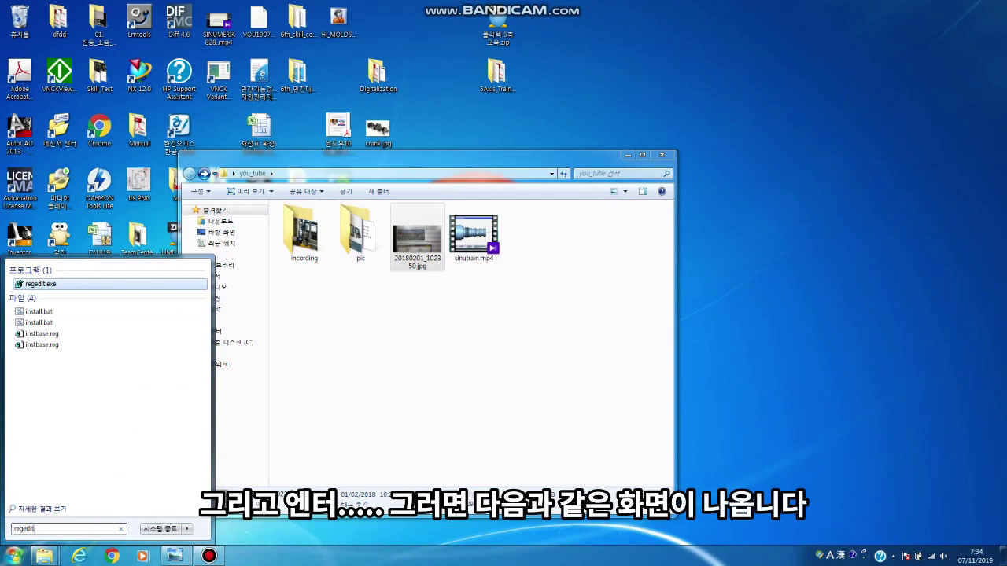
key(Return)
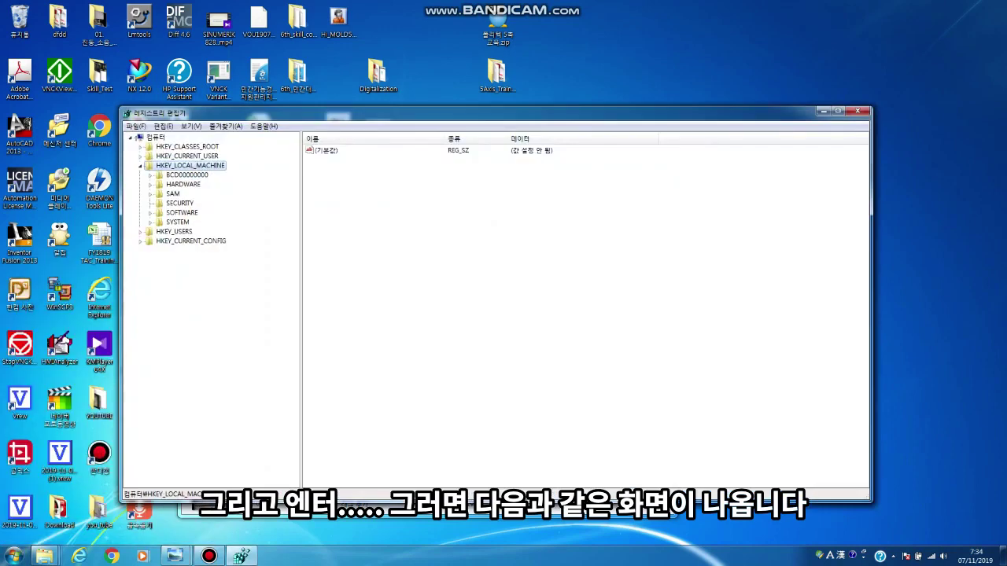
key(super+Up)
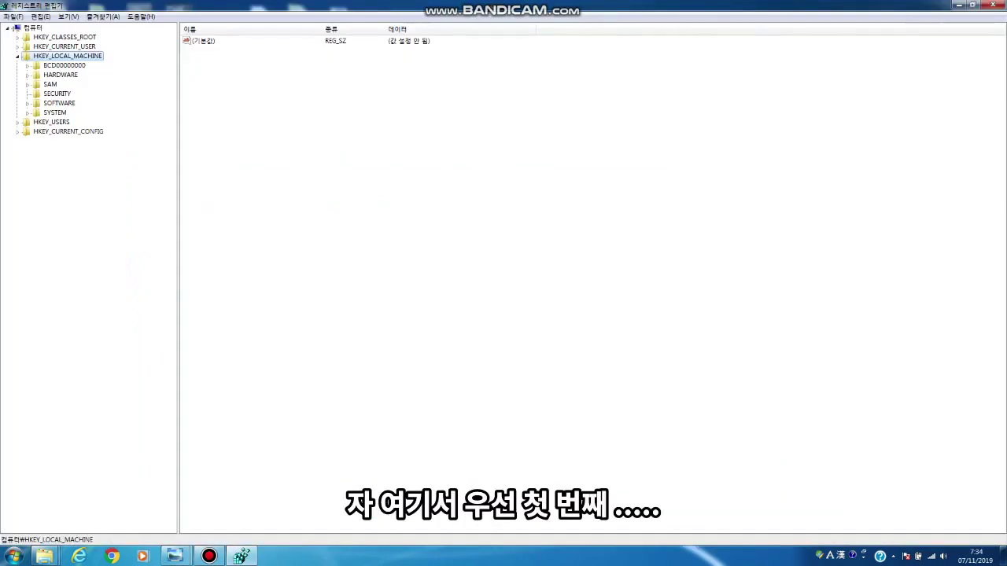
- Expand the registry path HKEY_LOCAL_MACHINE, SYSTEM, CurrentControlSet, Control to list the subkeys of Control
key(Left)
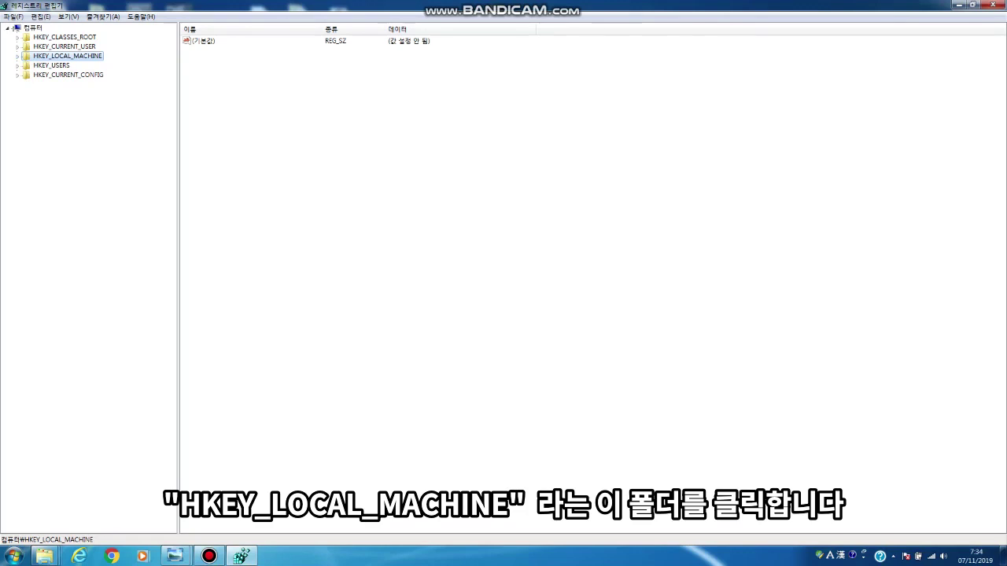
key(Right)
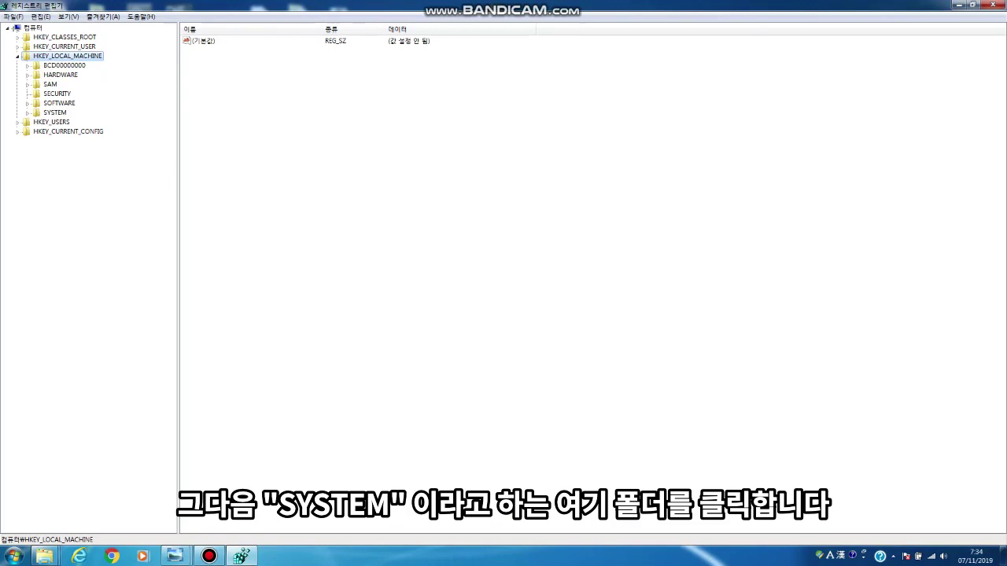
click(54, 113)
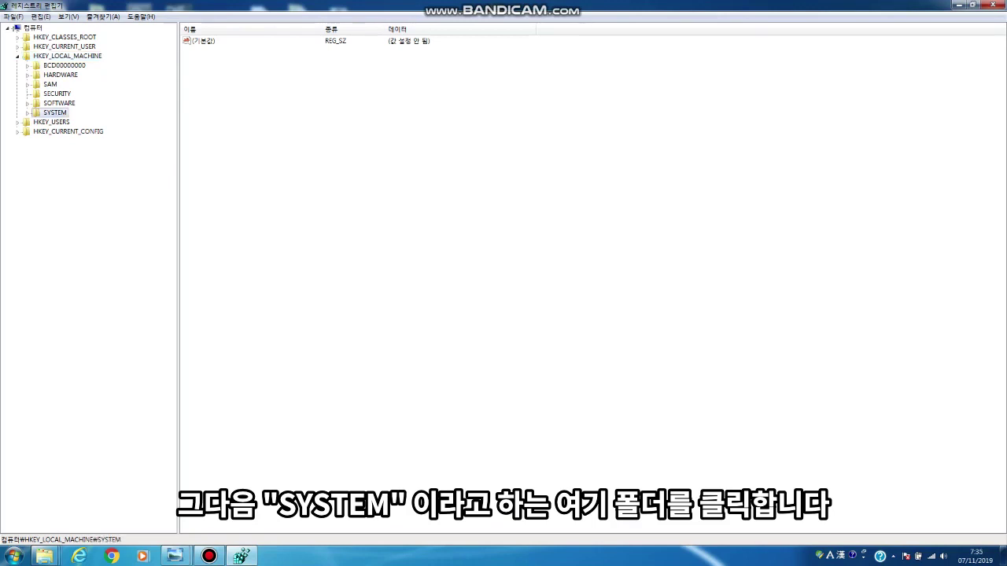
double_click(54, 113)
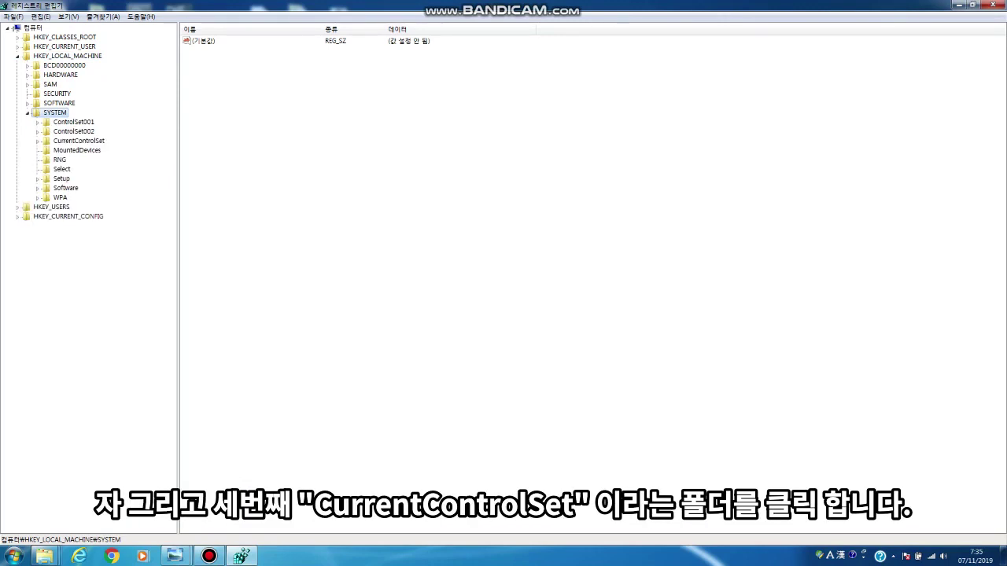
click(79, 141)
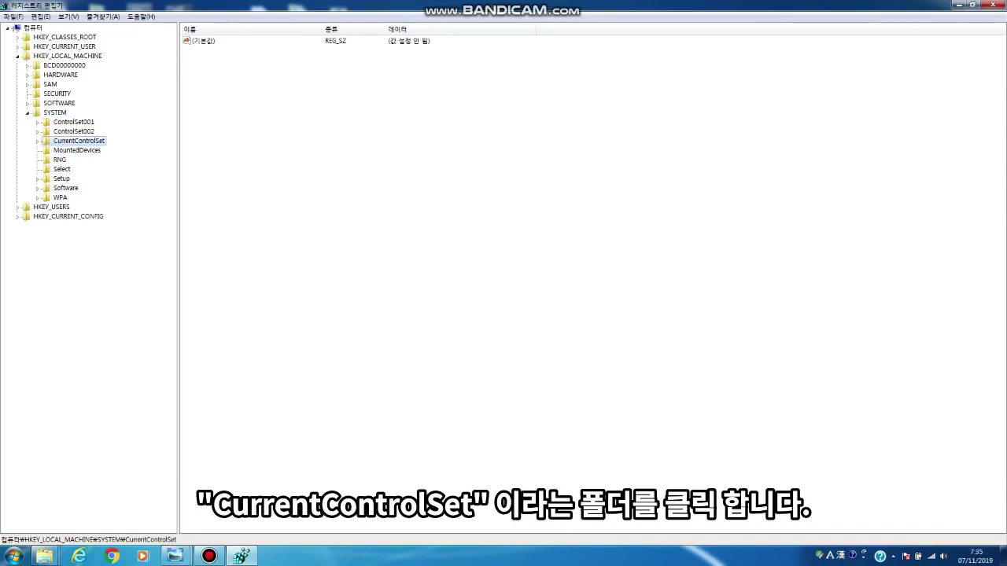
key(Right)
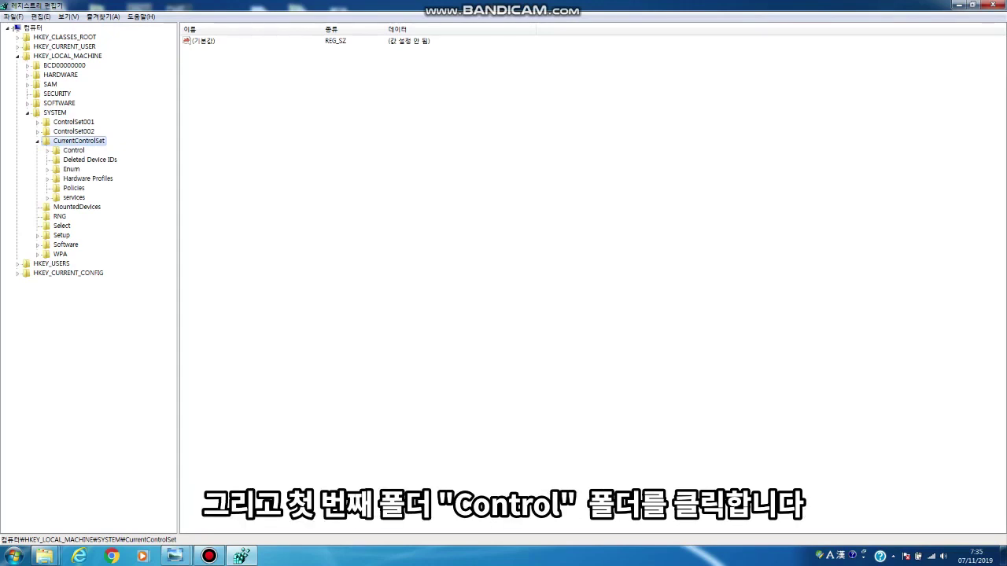
click(73, 150)
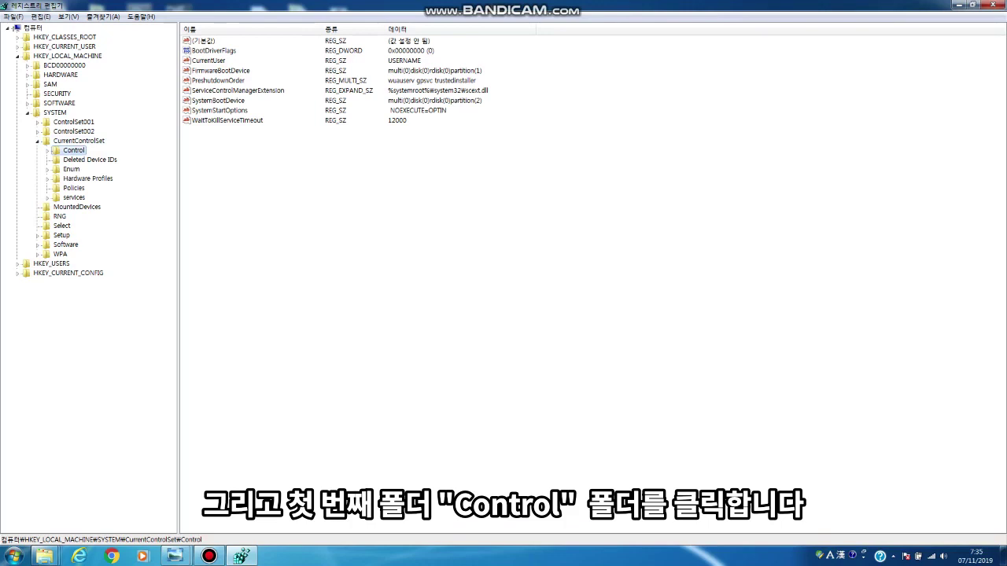
key(Right)
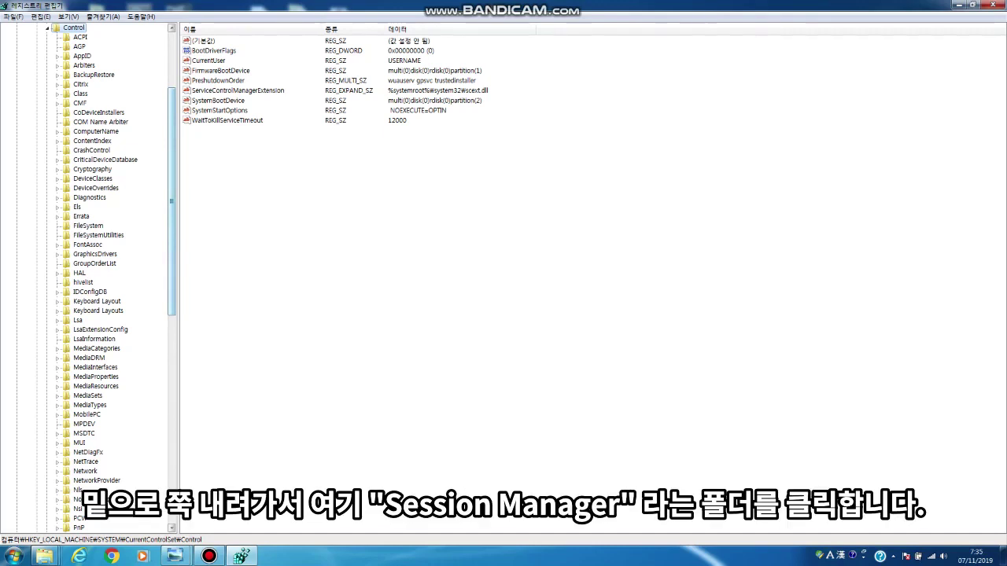
- Find the Session Manager key under Control, select it to show its values, and expand its subkeys
scroll(114, 276, down, 1)
scroll(114, 275, down, 7)
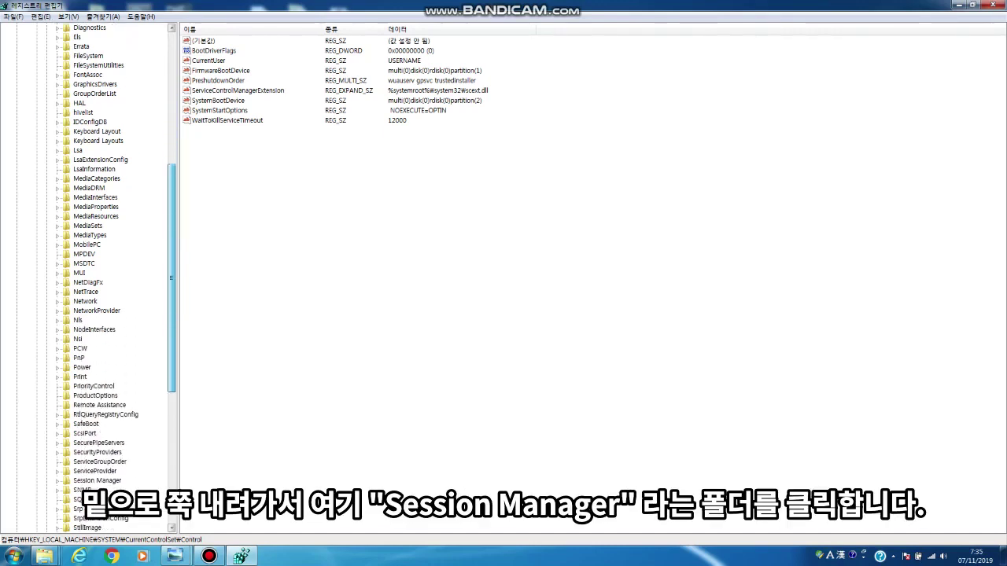
scroll(114, 275, down, 1)
scroll(114, 275, down, 1)
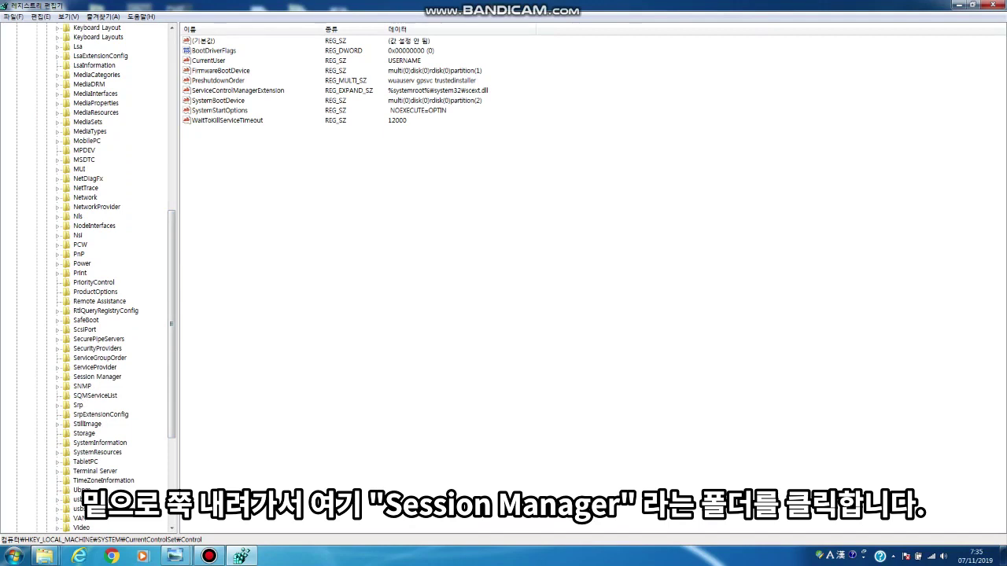
click(97, 376)
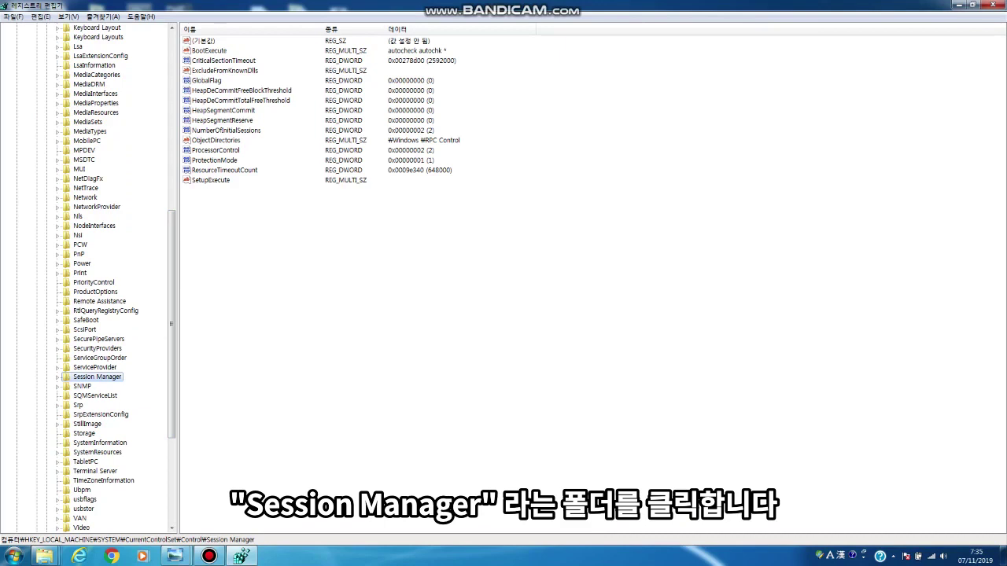
key(Right)
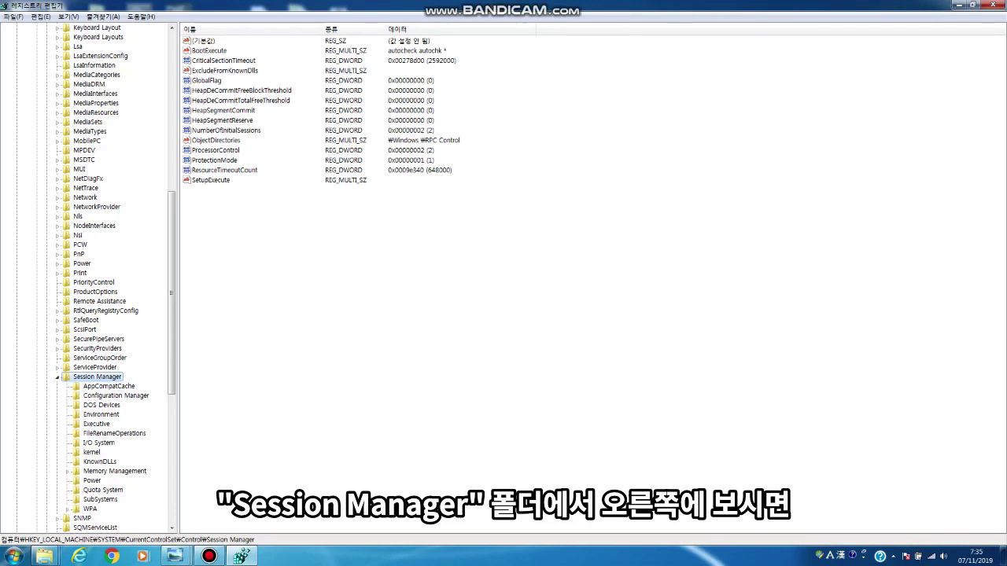
- Bring up the available actions, including delete, for the NumberOfInitialSessions value and dismiss them without applying any
key(Tab)
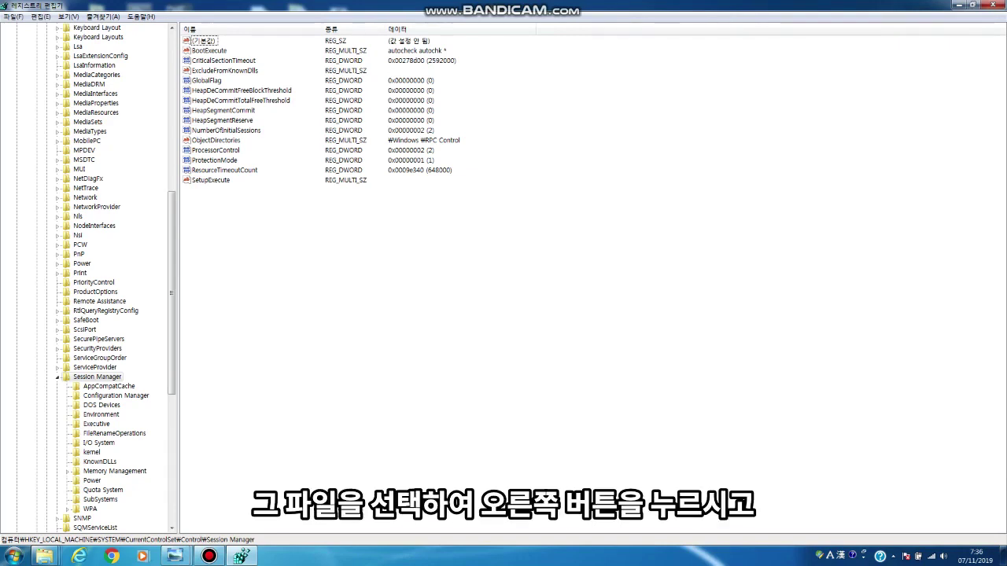
click(226, 130)
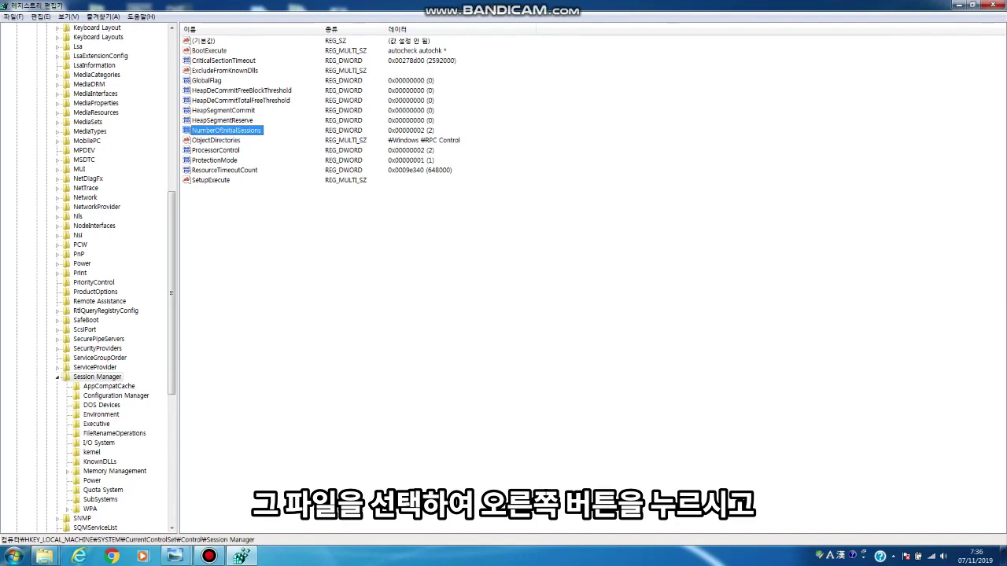
right_click(243, 130)
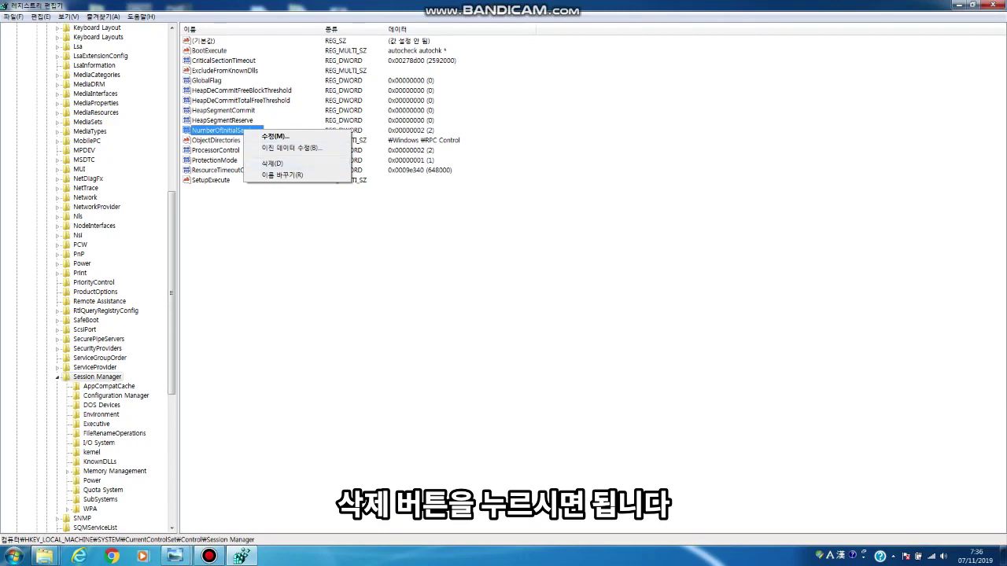
key(Escape)
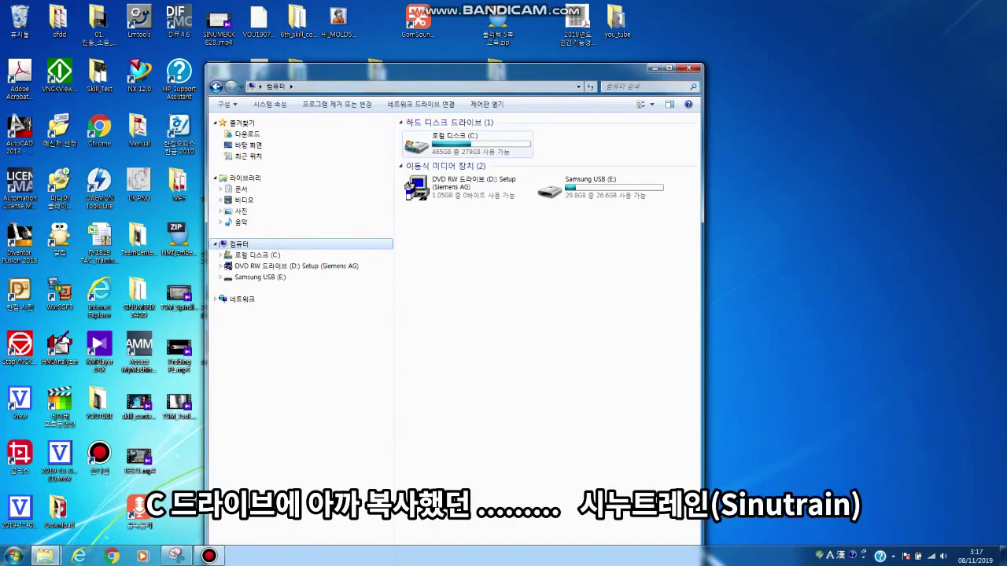
- Open the Sinutrain_V48 folder on local disk C: and run Setup.exe
double_click(441, 144)
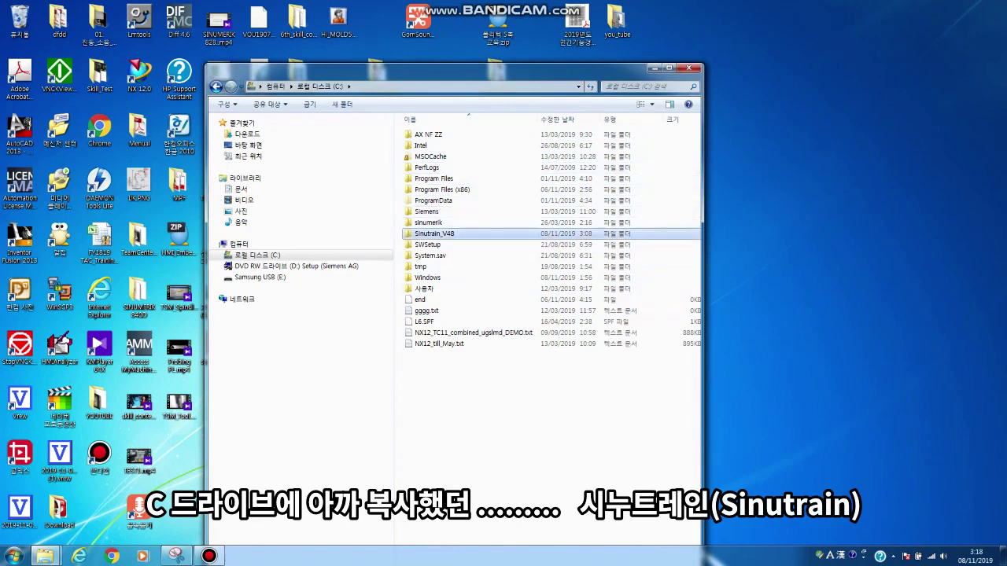
double_click(434, 234)
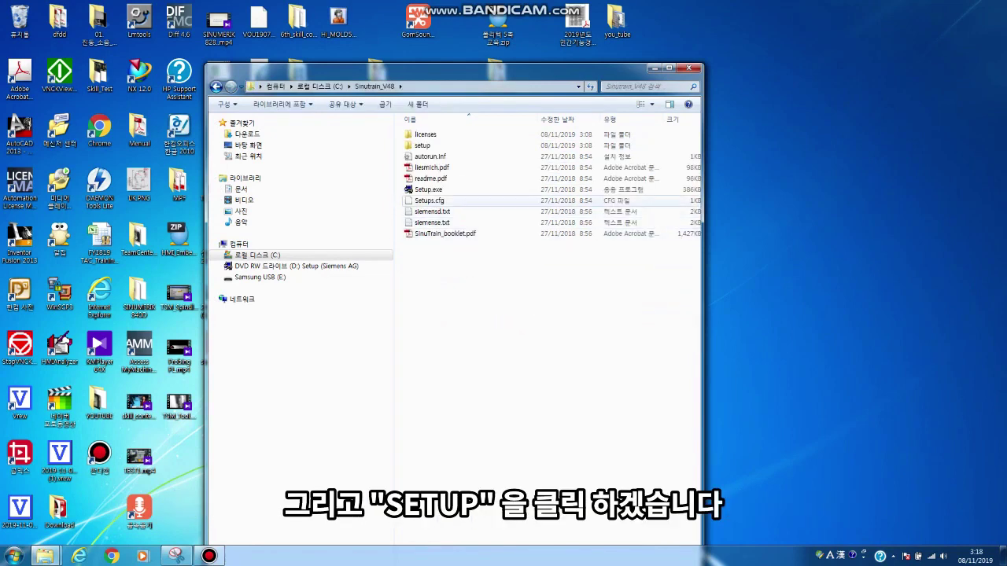
double_click(429, 189)
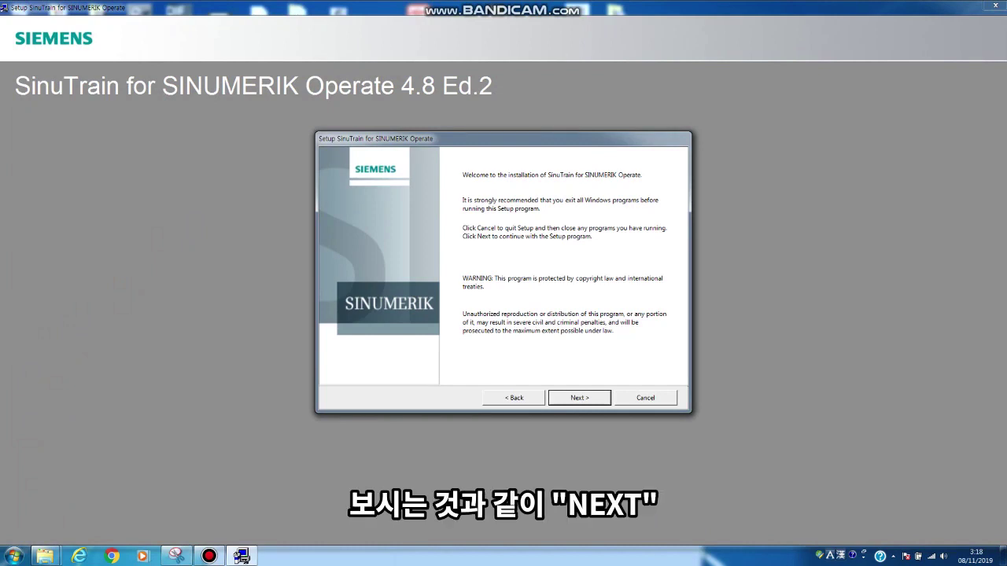
- Advance the SinuTrain setup past the product notice to the license agreements, cancel the installation, and finish the wizard
key(Return)
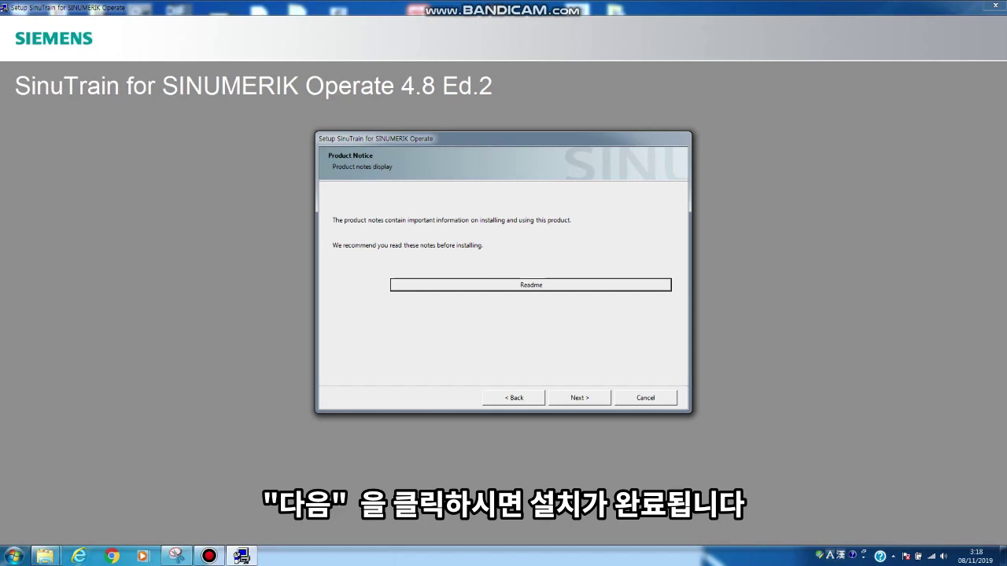
key(alt+n)
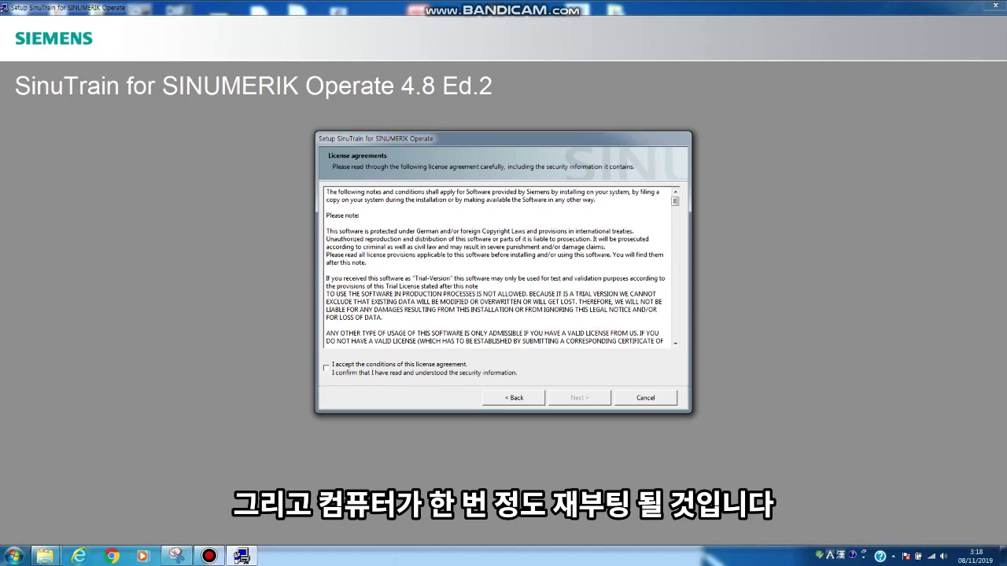
key(Escape)
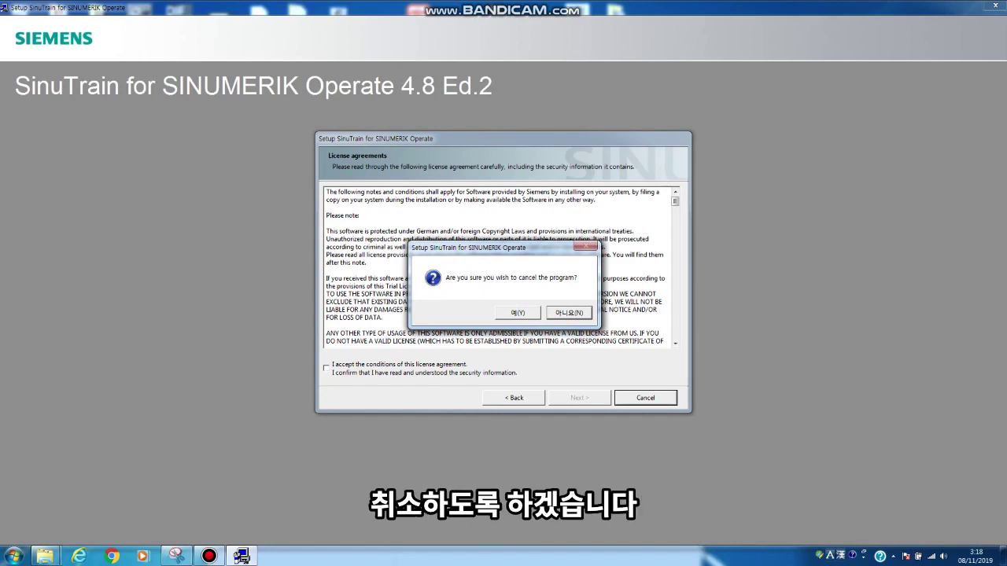
key(y)
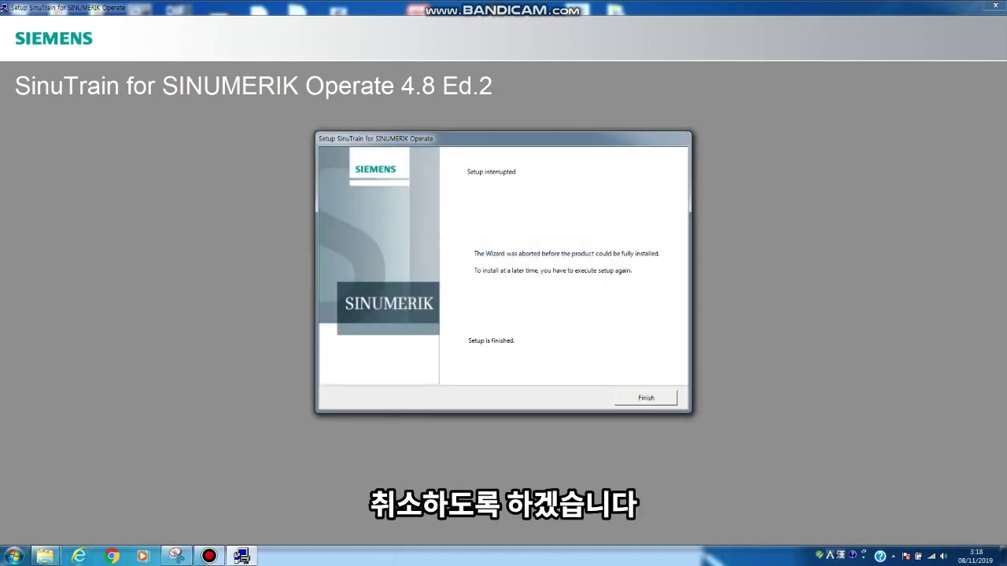
key(Return)
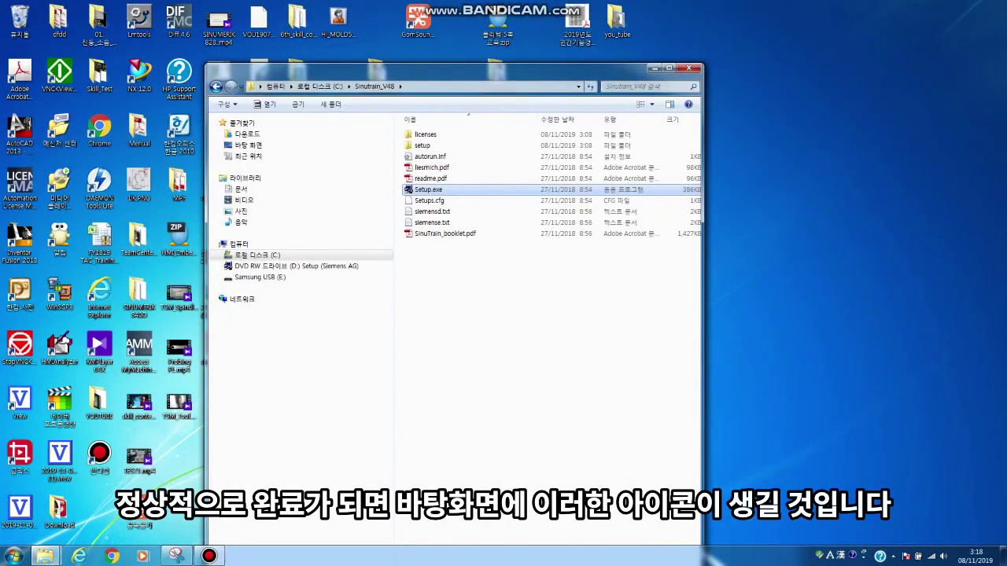
- Close the Sinutrain_V48 folder window and launch SinuTrain from its desktop shortcut
click(689, 68)
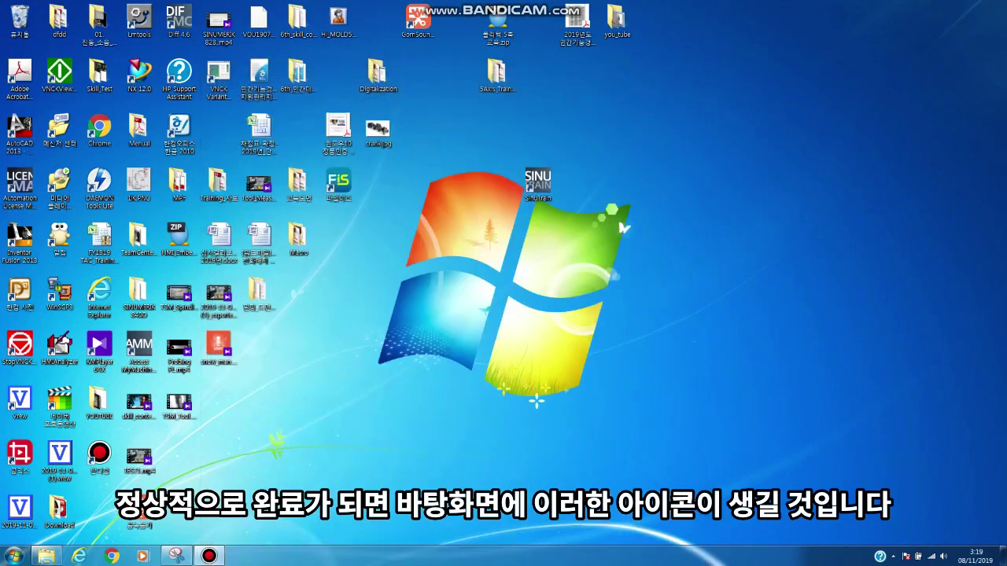
click(538, 184)
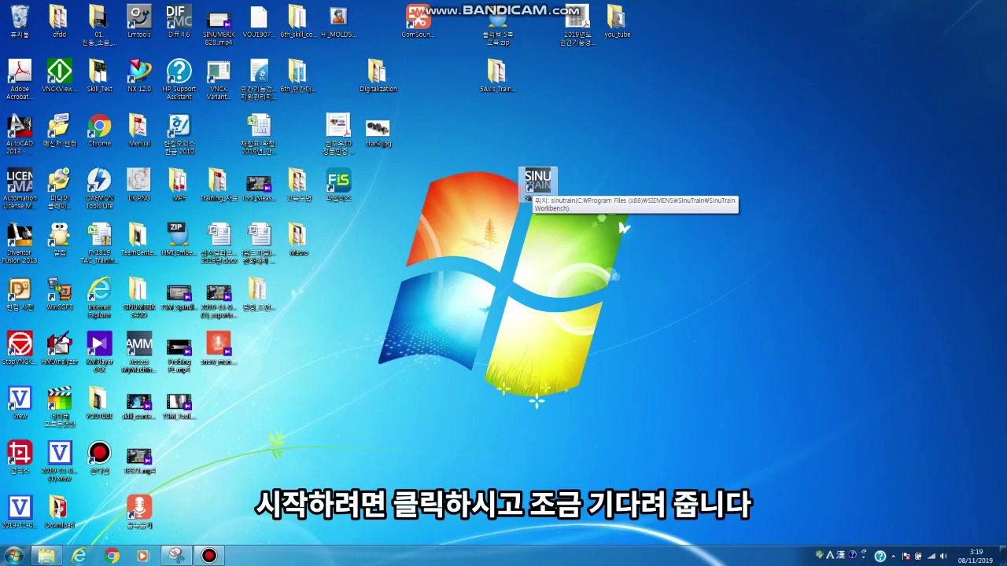
key(Return)
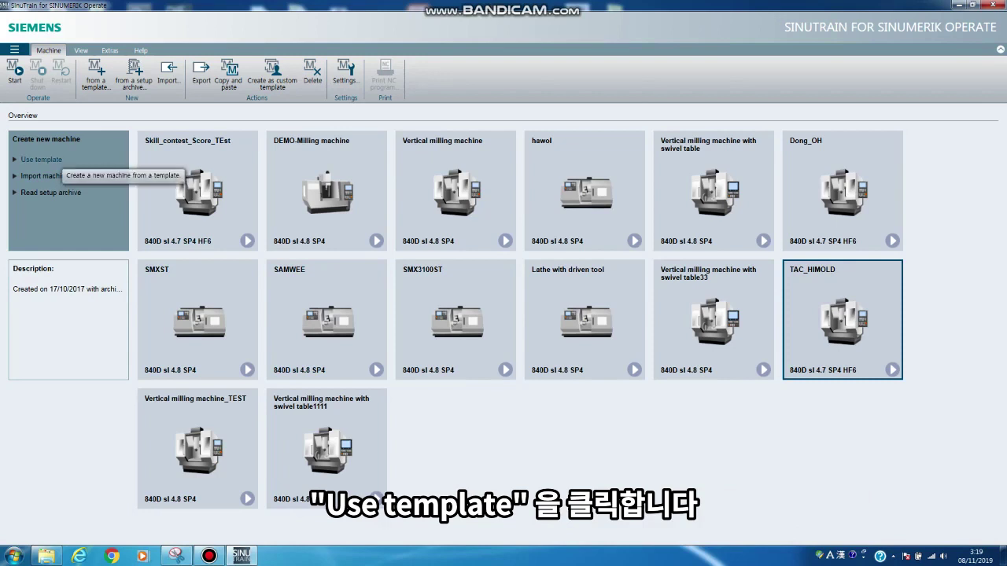
- Start a new machine from the 840D sl 4.8 SP4 template "Lathe with driven tool" and look through the resolution options without changing them
click(41, 158)
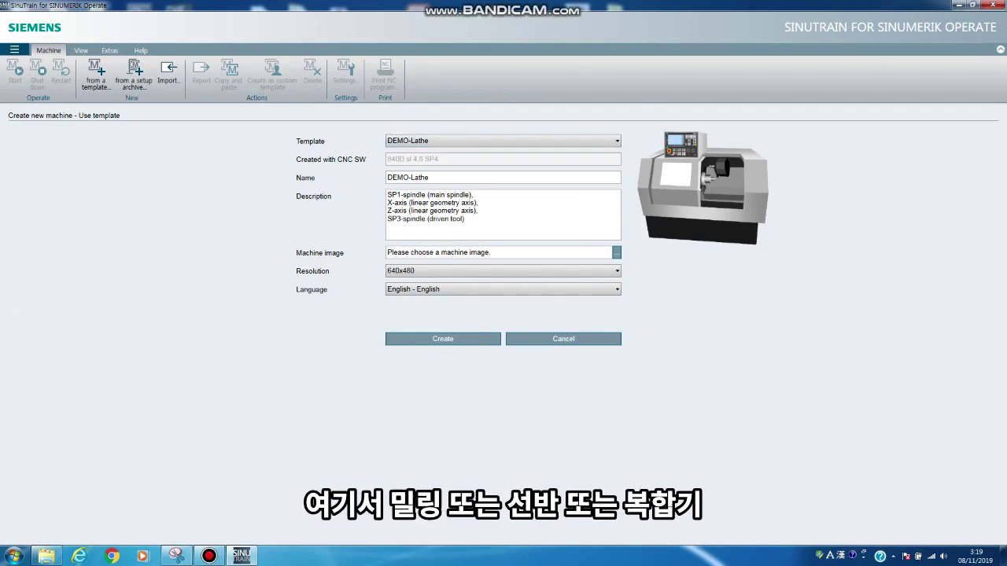
click(502, 141)
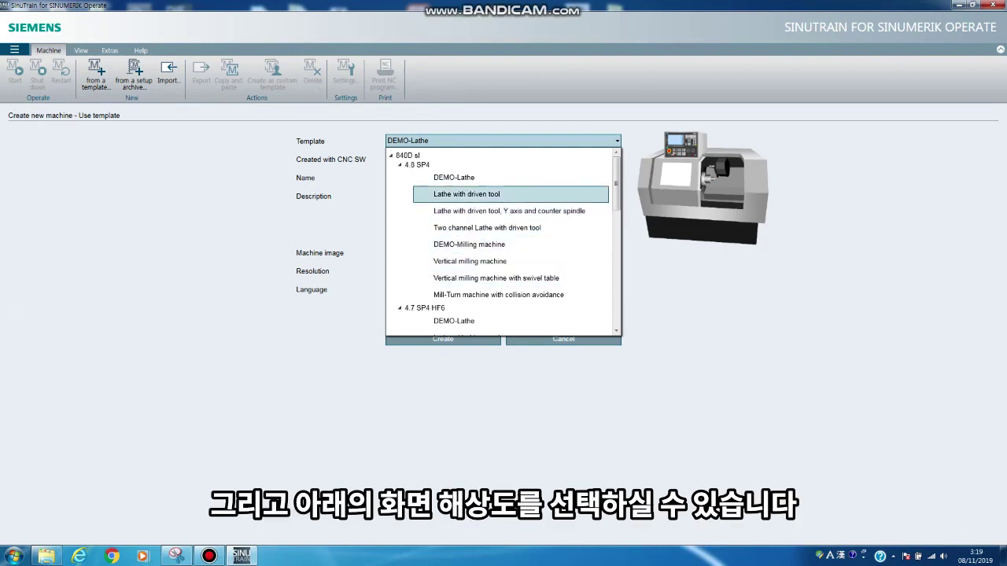
click(511, 194)
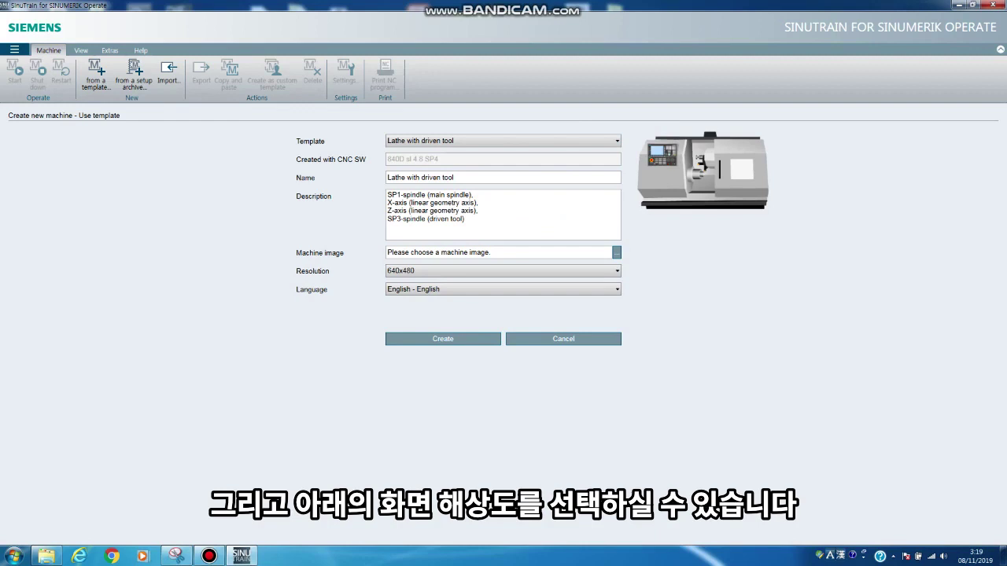
click(503, 270)
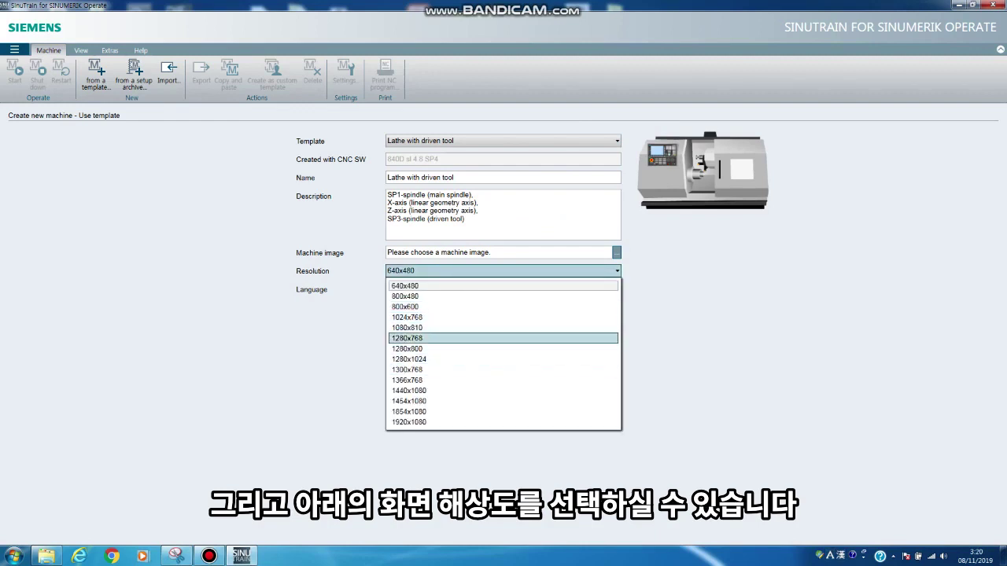
key(Escape)
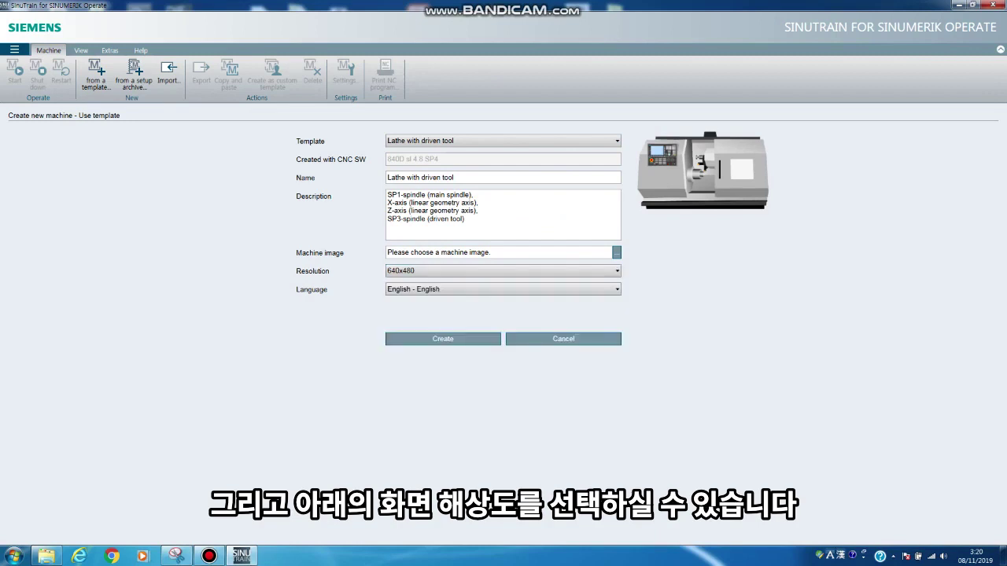